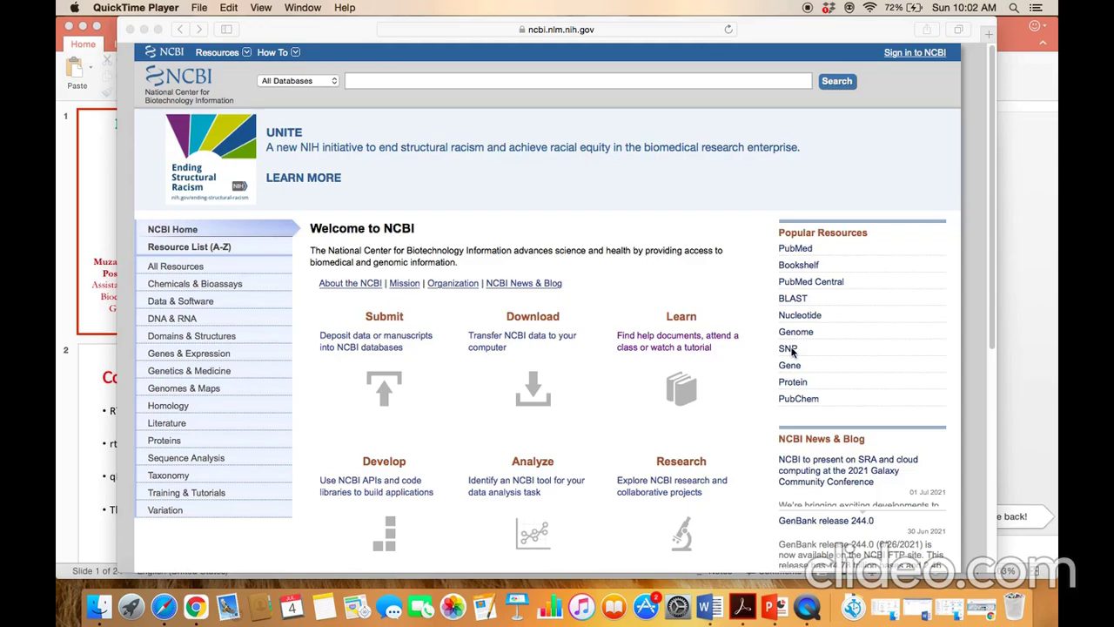
- Select SNP from the All Databases list to reach the dbSNP home page, and maximize the browser
click(550, 197)
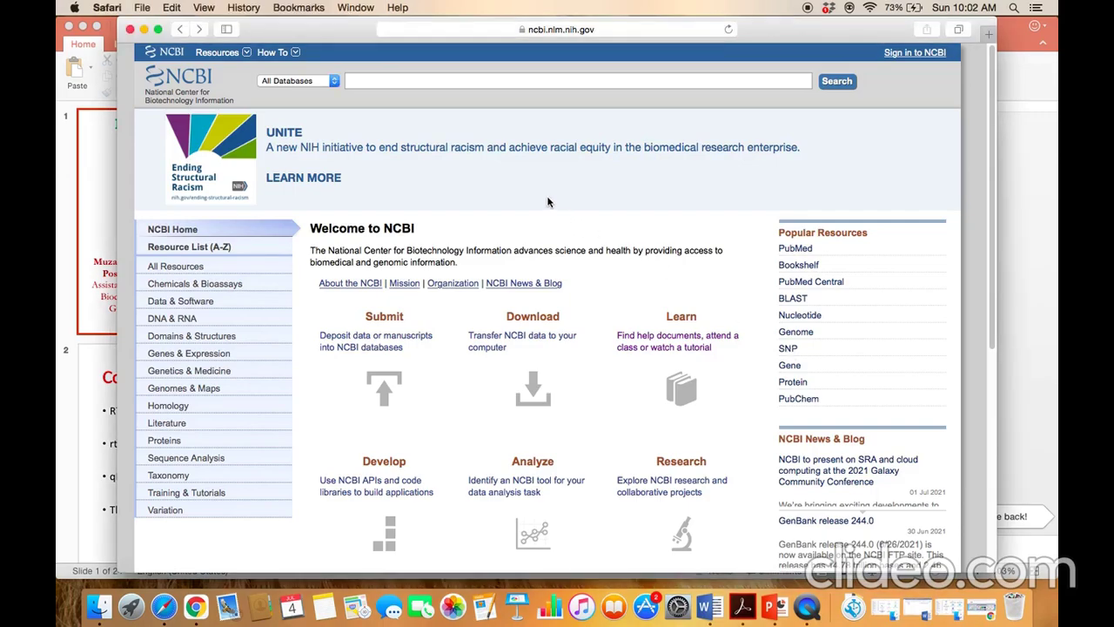
click(337, 82)
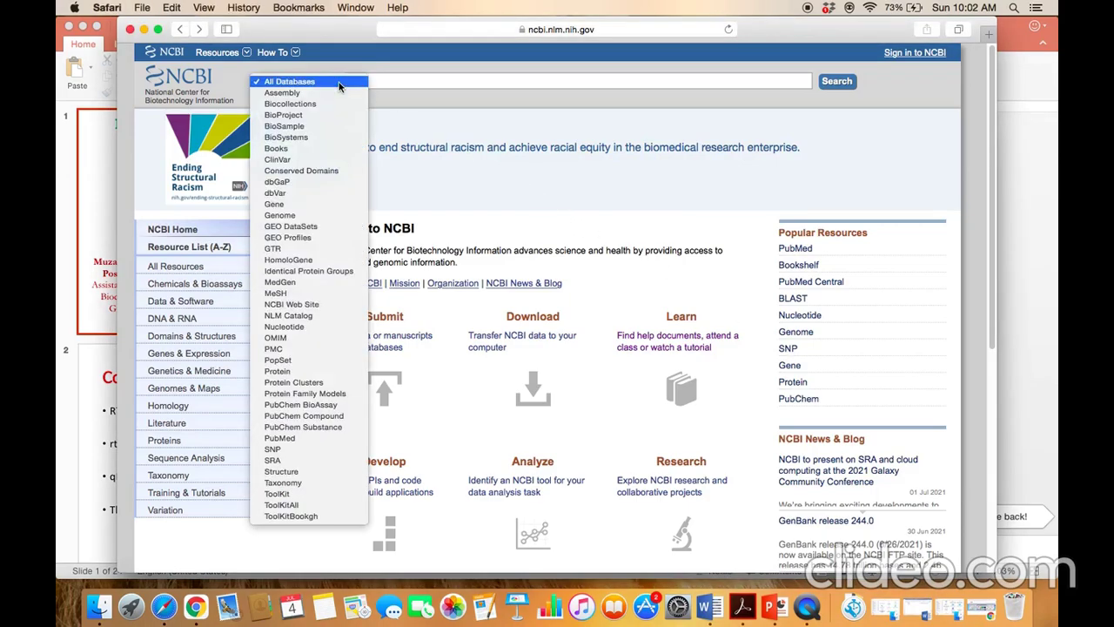
click(285, 450)
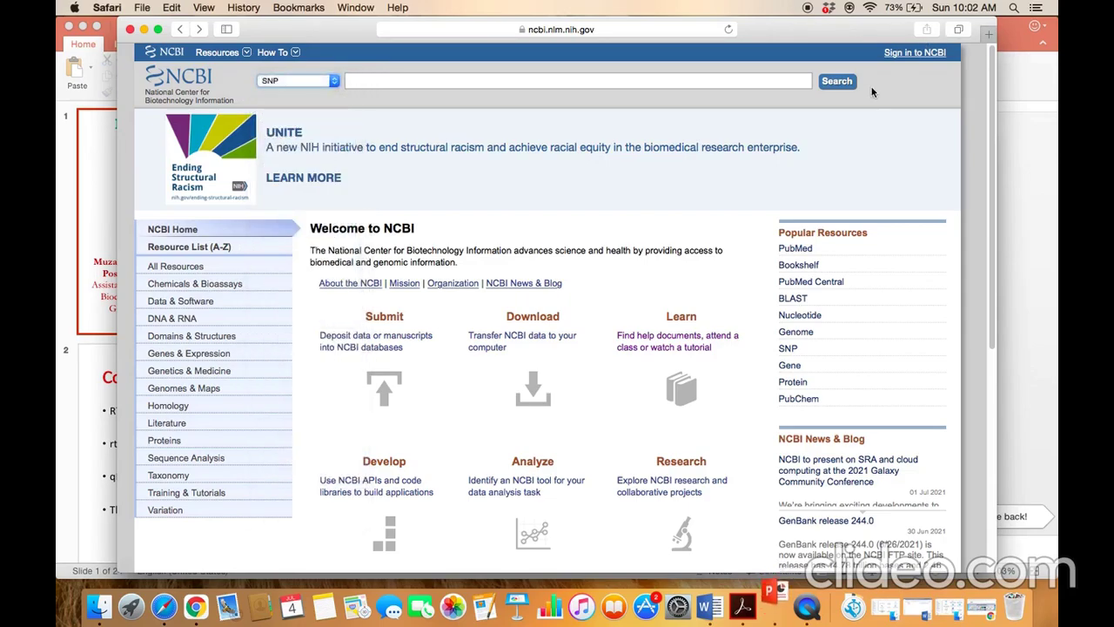
click(846, 87)
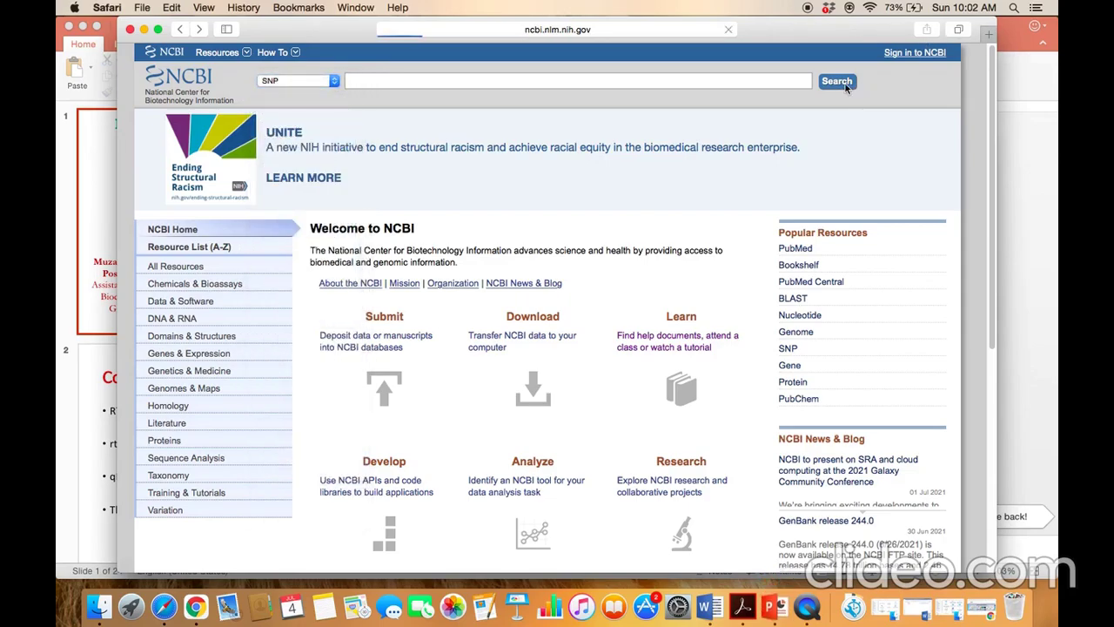
click(158, 29)
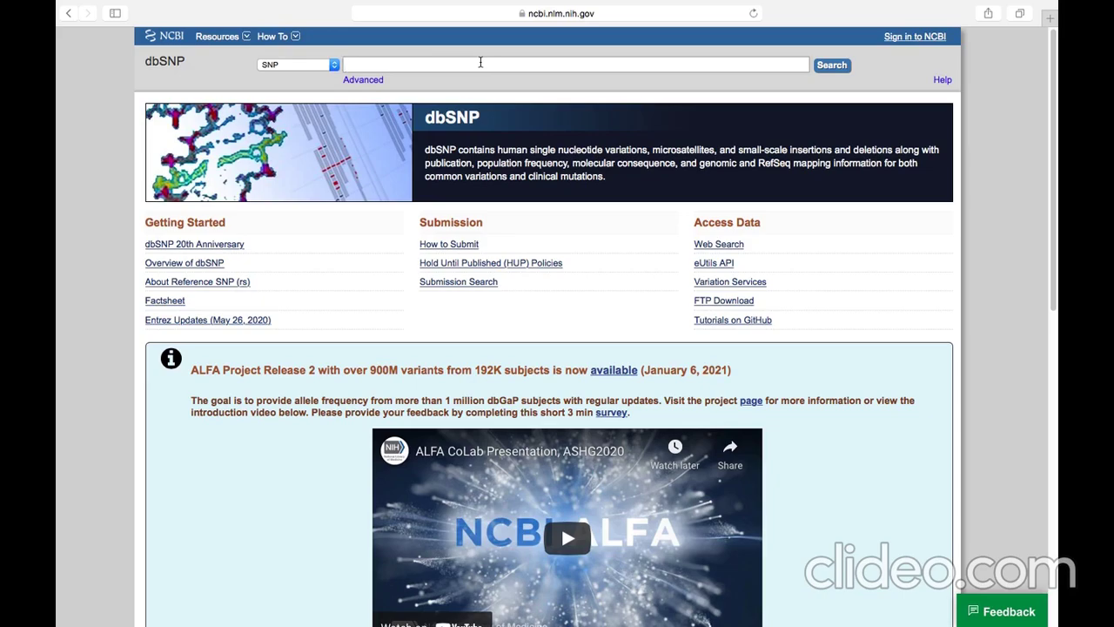
- Search dbSNP for the rs ID rs5030654
text(rs5030654)
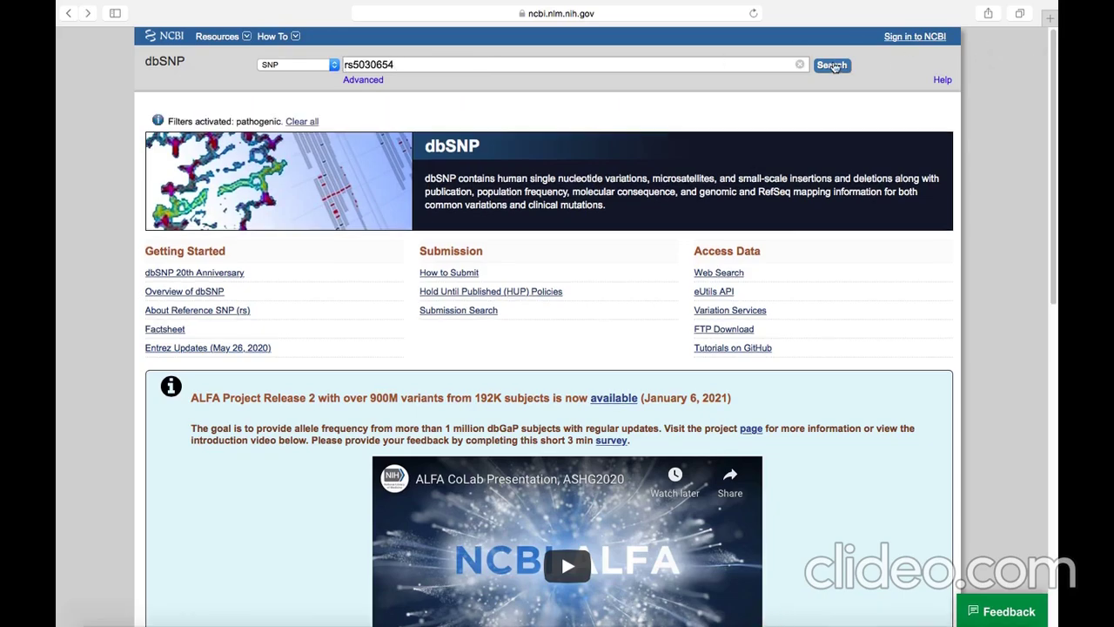
click(834, 67)
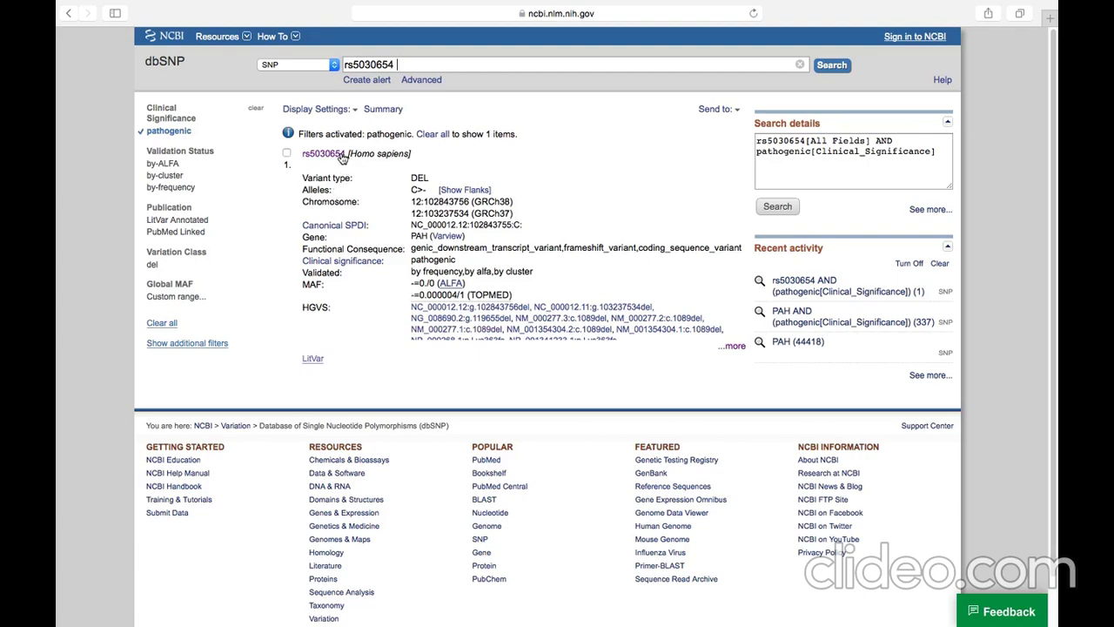
- Open the rs5030654 Reference SNP report and scroll down to its summary details
click(341, 155)
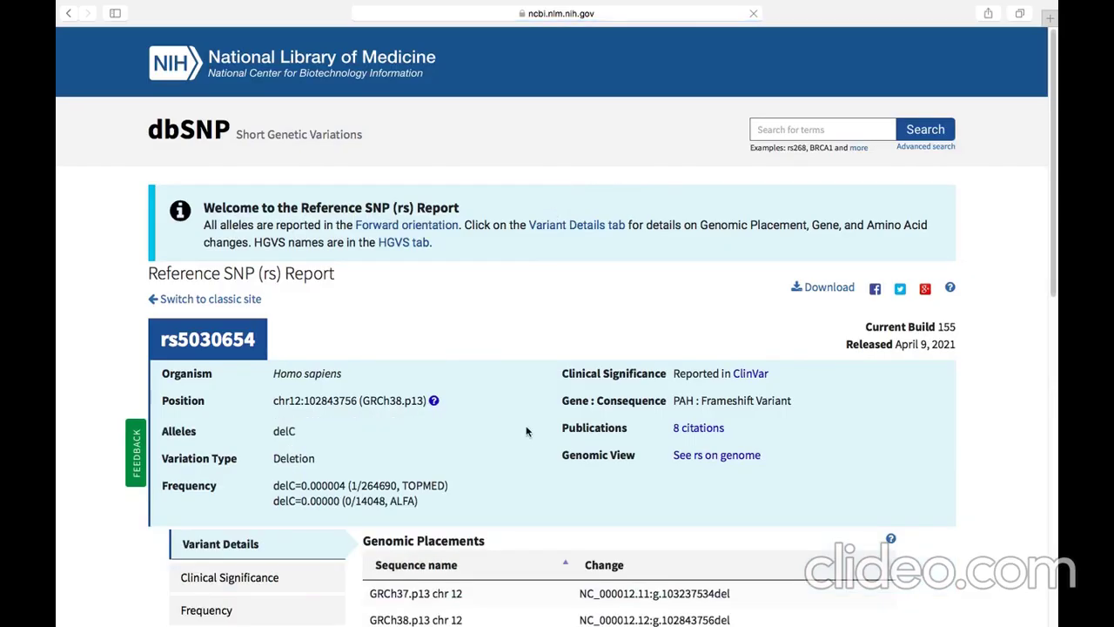
scroll(516, 369, down, 1)
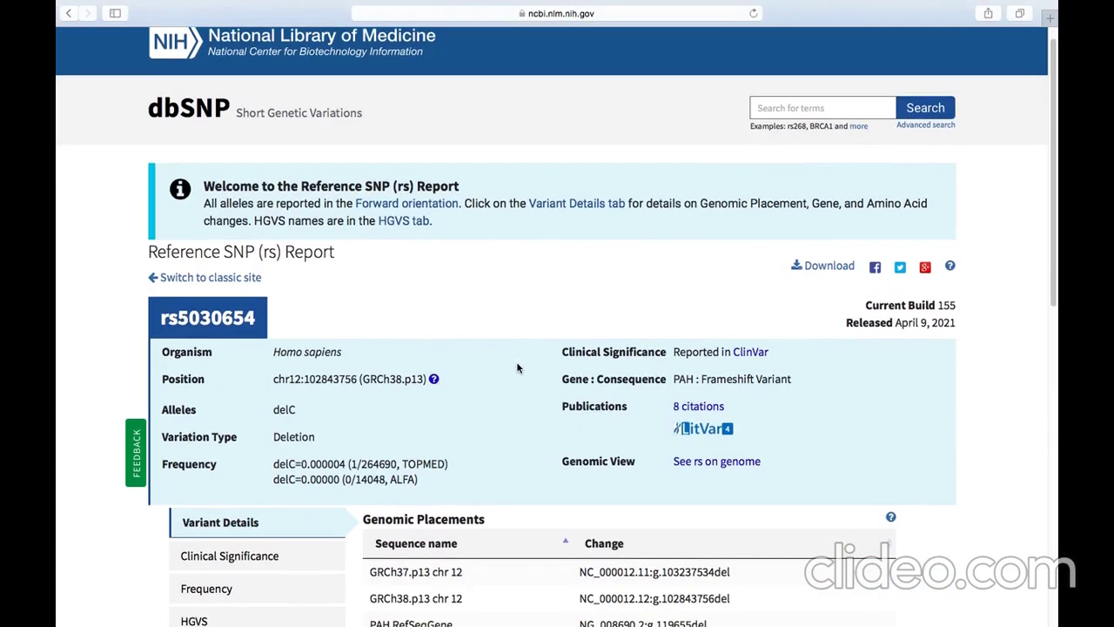
scroll(516, 368, down, 1)
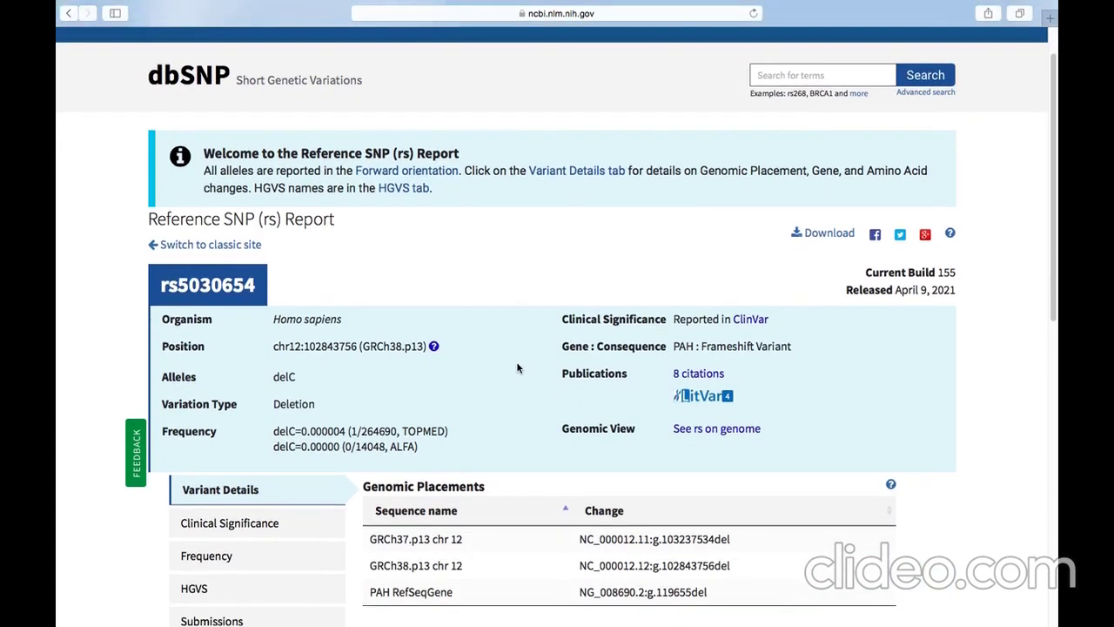
scroll(517, 368, down, 4)
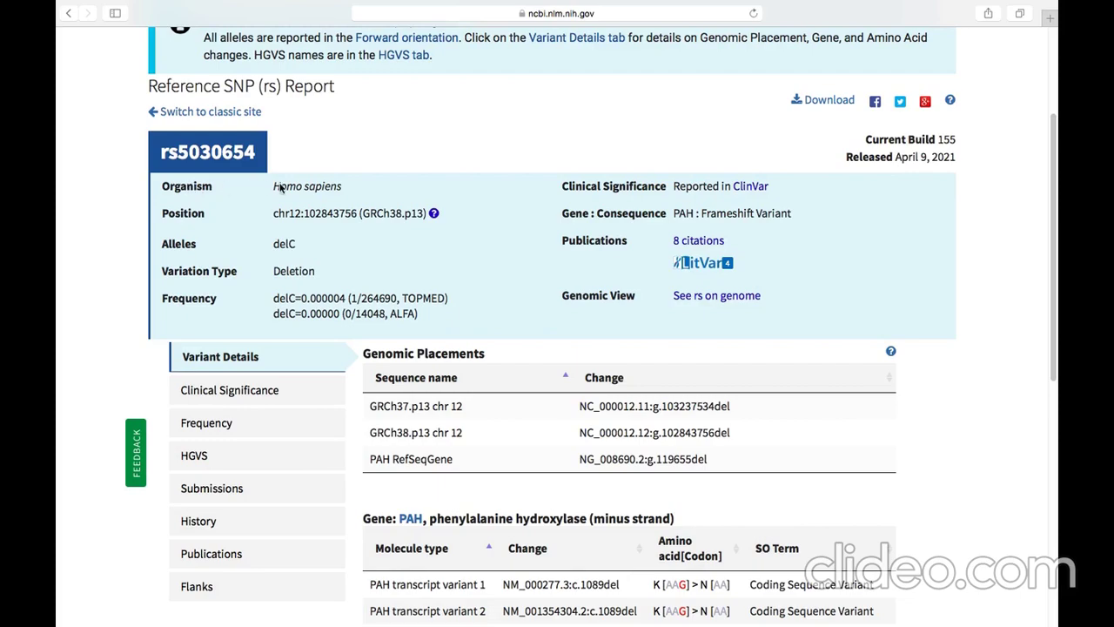
- Highlight the Homo sapiens organism, chromosome position, delC allele, and TOPMED/ALFA frequency values
drag(275, 185, 341, 187)
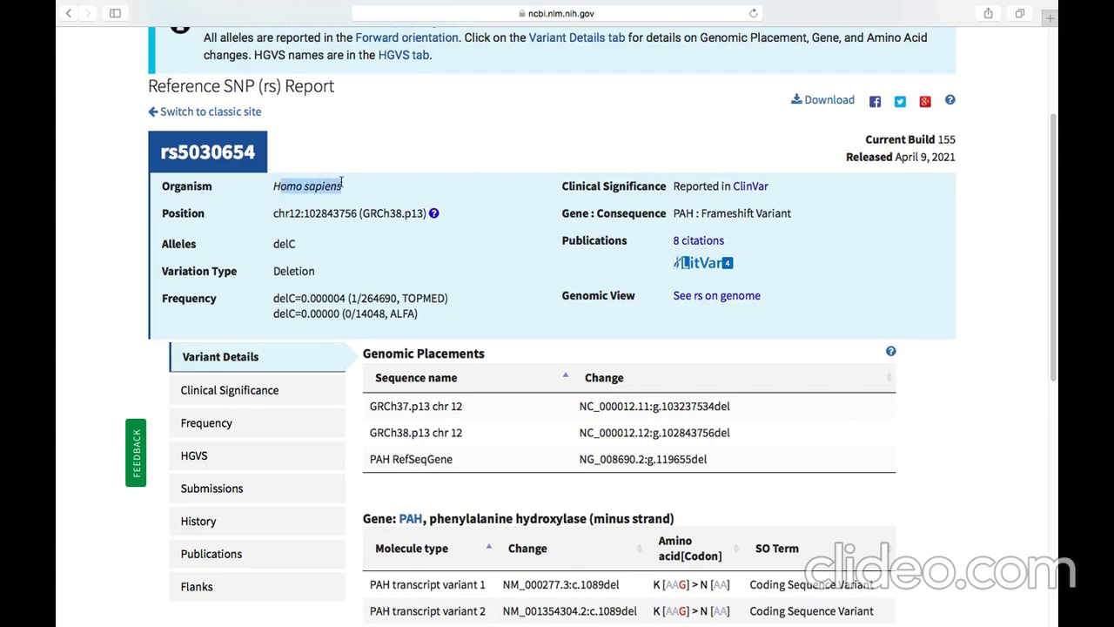
click(273, 218)
drag(273, 217, 358, 212)
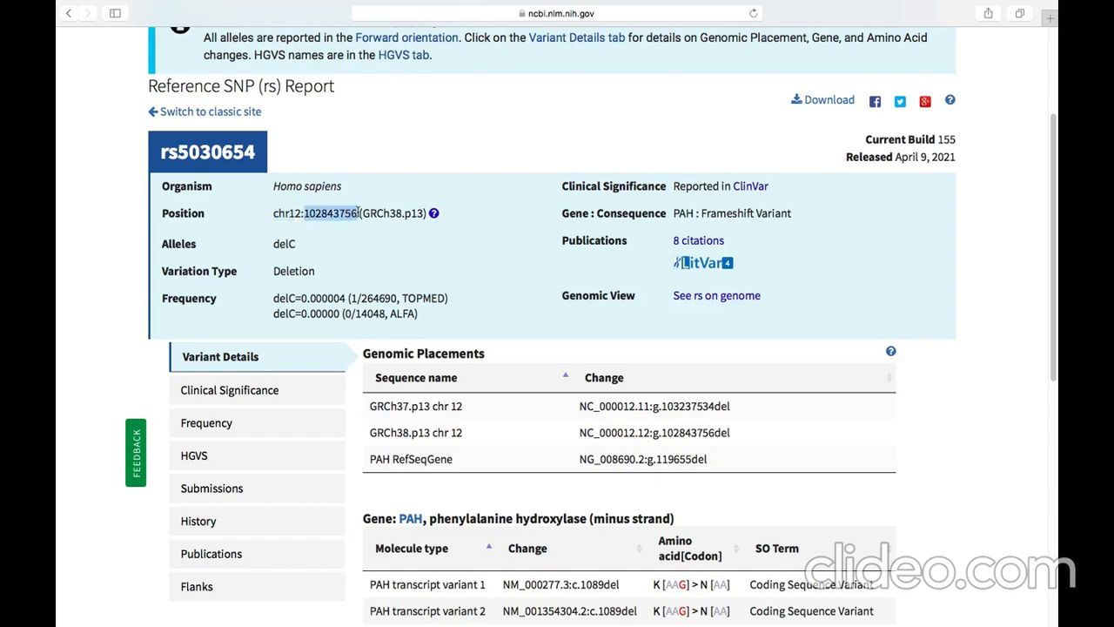
drag(273, 245, 300, 244)
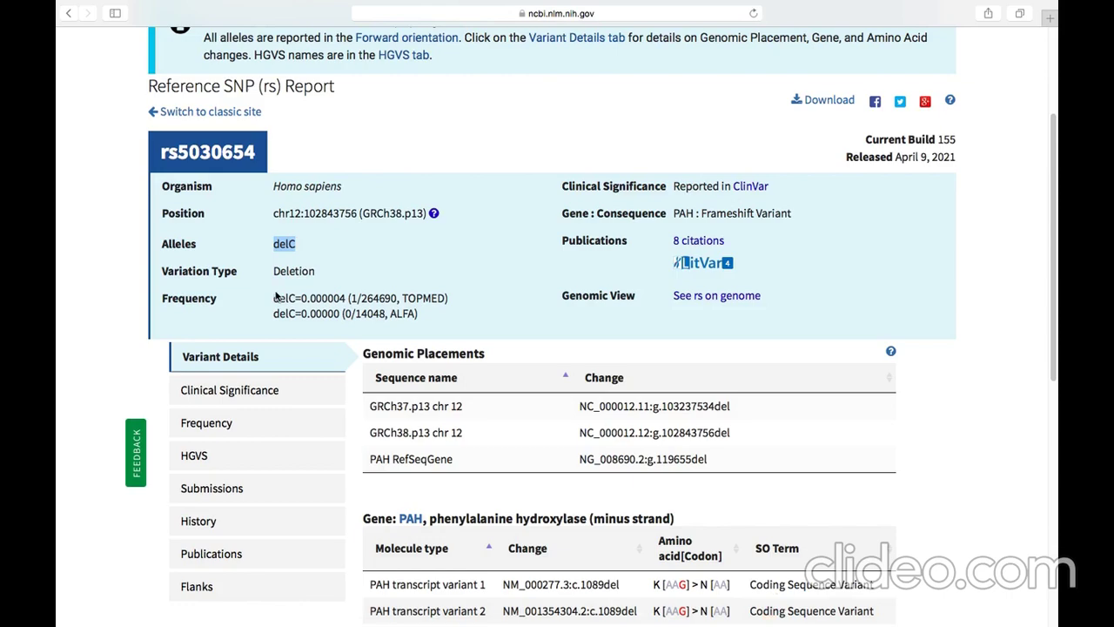
drag(274, 298, 426, 315)
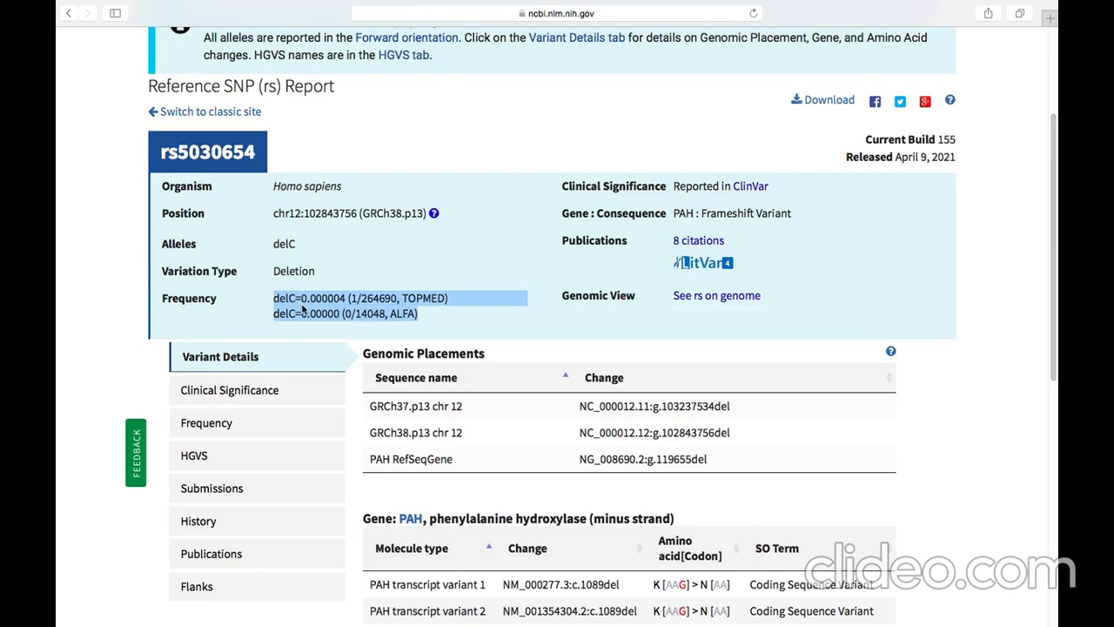
click(305, 306)
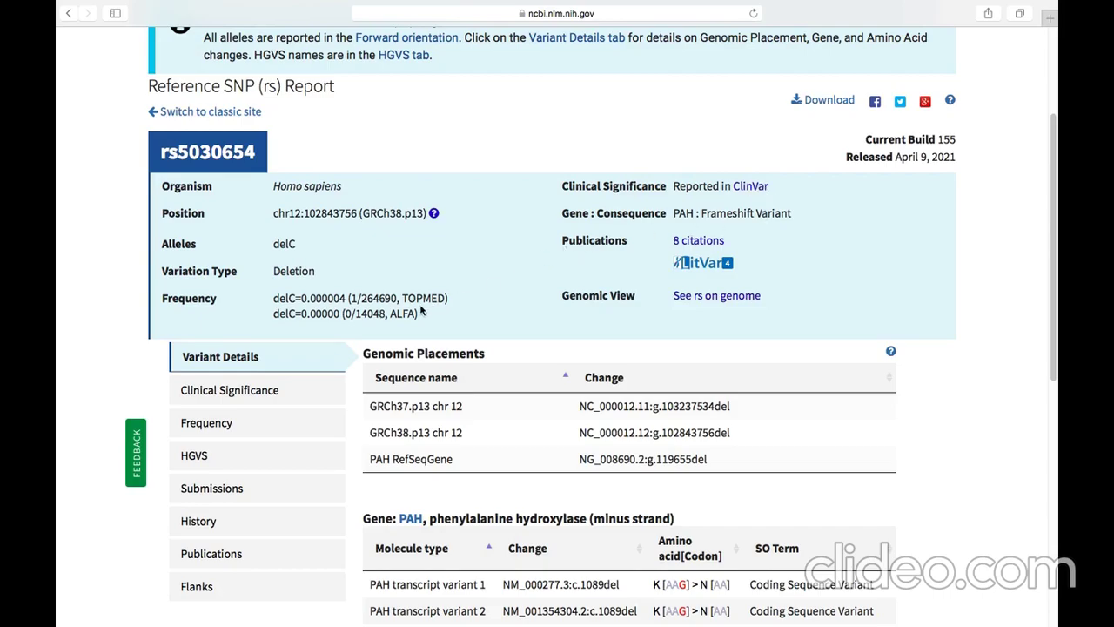
- Open the Frequency section and scroll to the ALFA population allele frequency table for rs5030654
scroll(420, 311, down, 2)
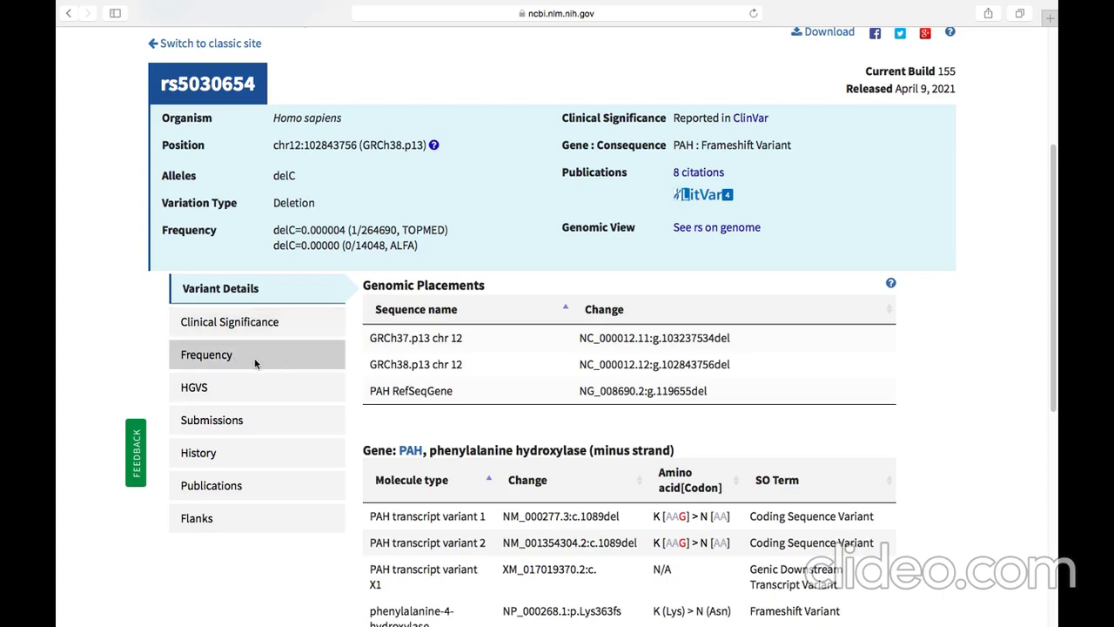
click(253, 362)
scroll(466, 398, down, 3)
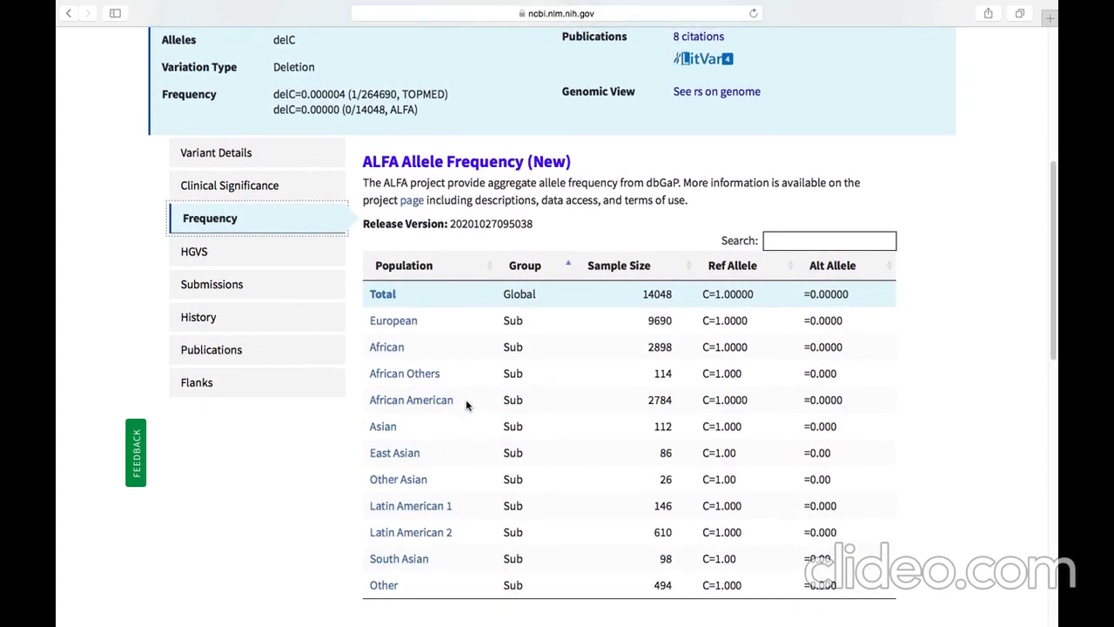
scroll(738, 370, down, 1)
scroll(739, 370, down, 1)
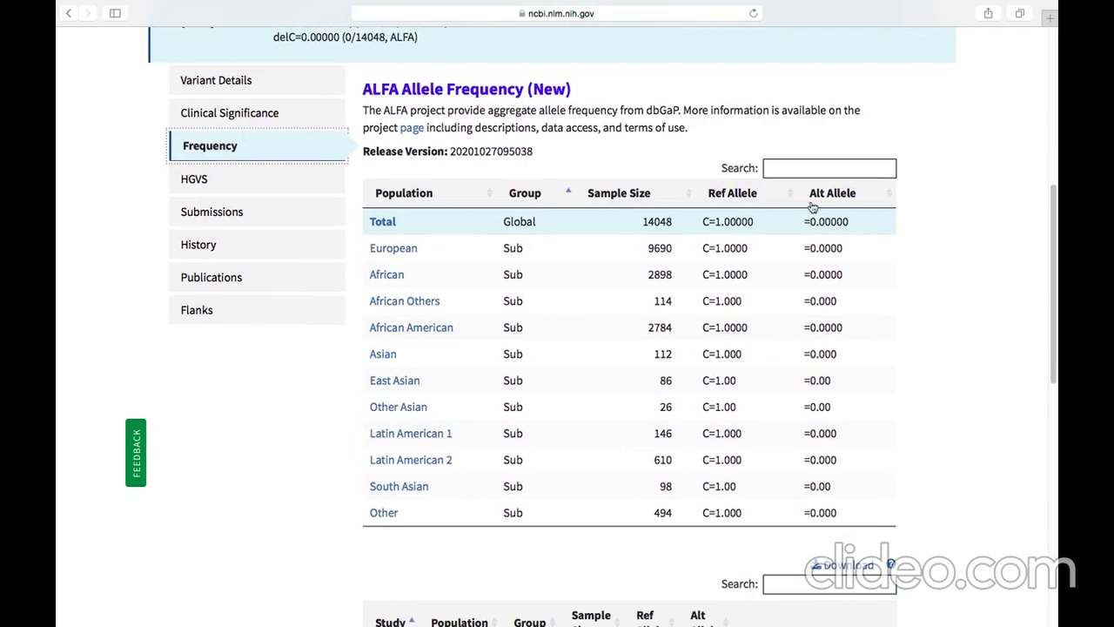